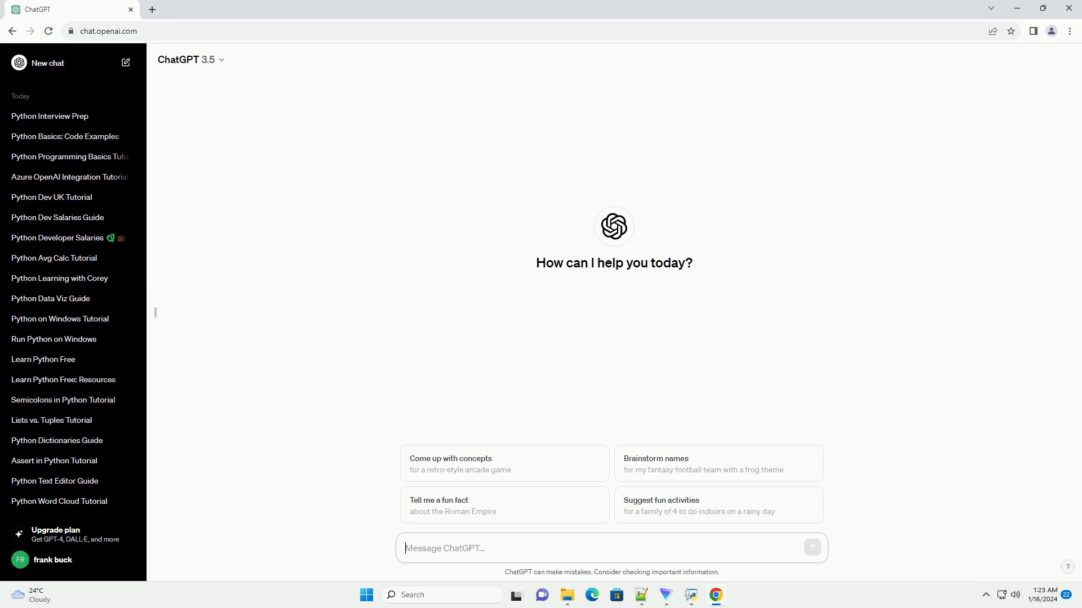
text(write an informative tutorial about basic programs to practice in python with code example)
- Send the Python basic programs tutorial request to ChatGPT and start its reply
key(Return)
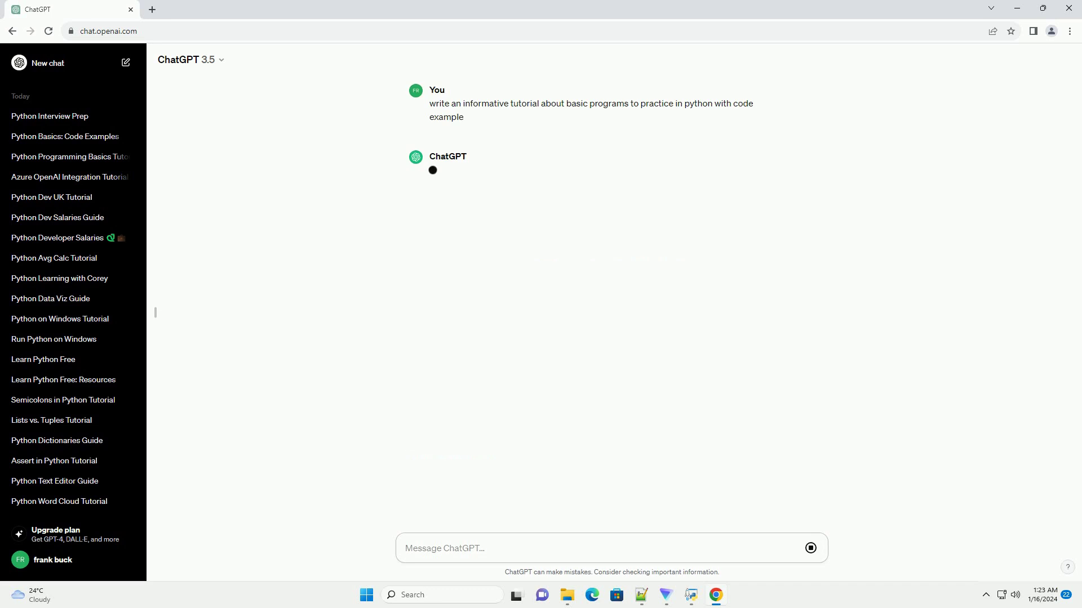